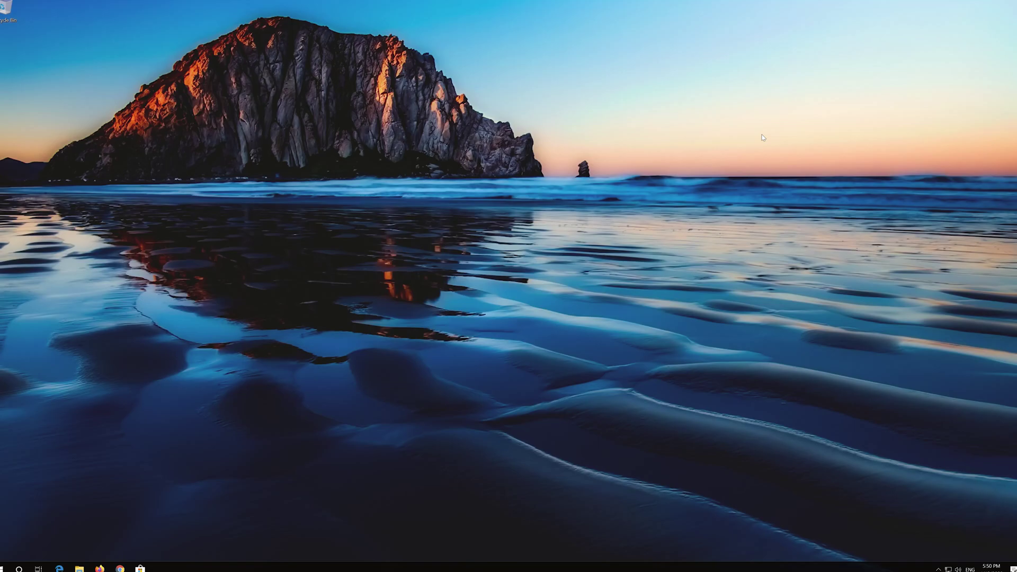
- Find Control Panel through Start search, then search it for 'system' and open System
key(super)
text(con)
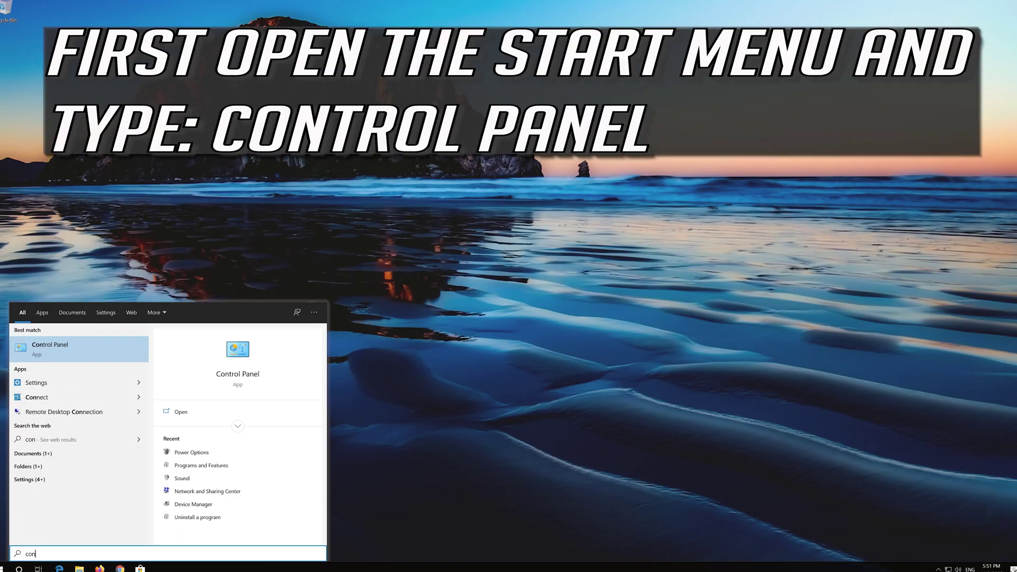
text(trol panel)
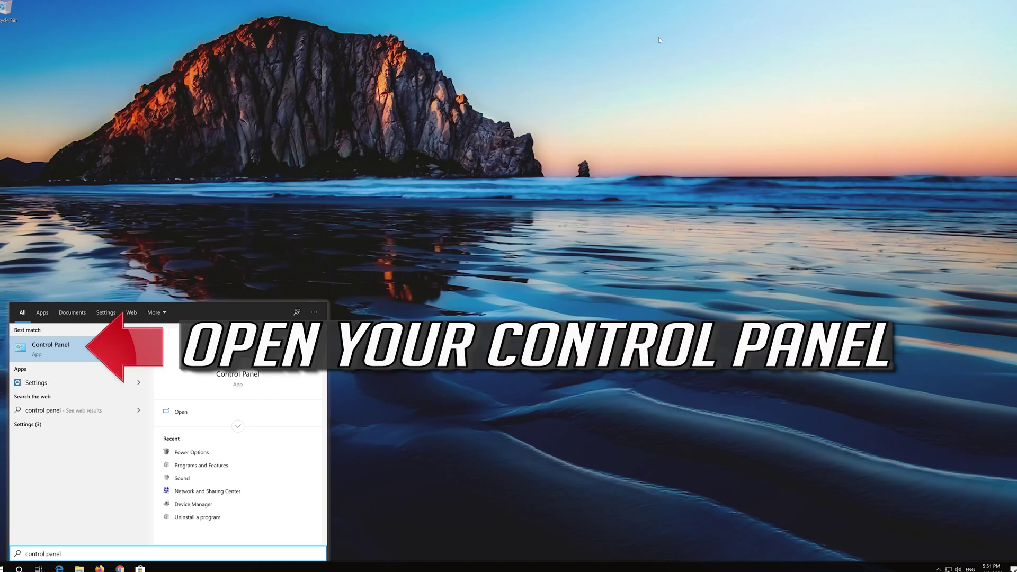
click(76, 353)
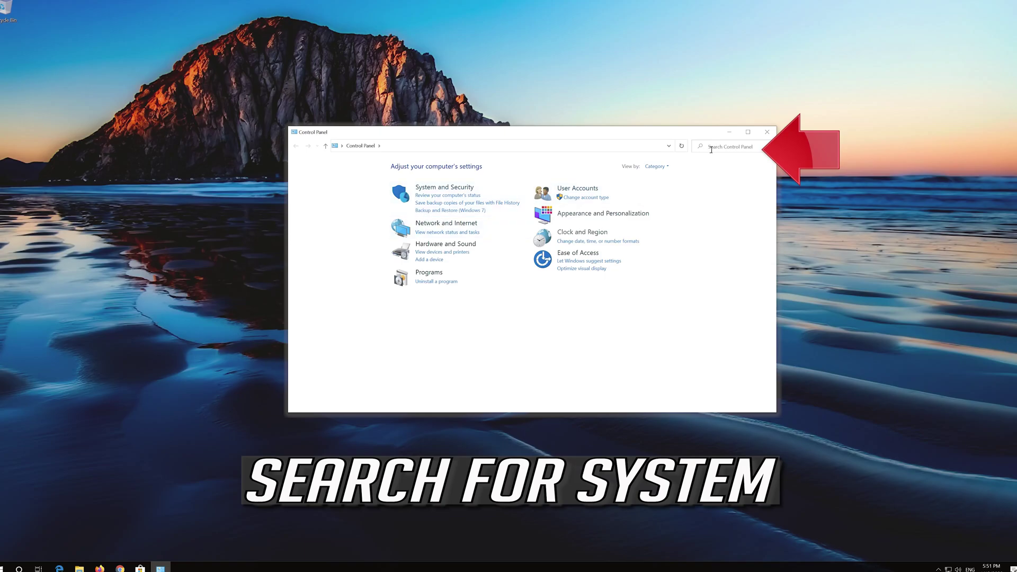
text(system)
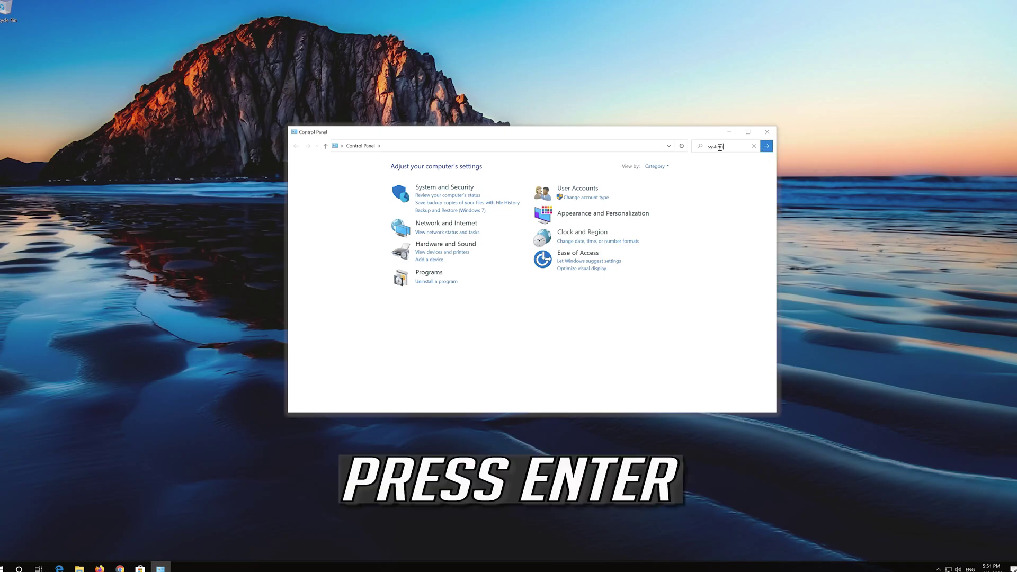
key(Return)
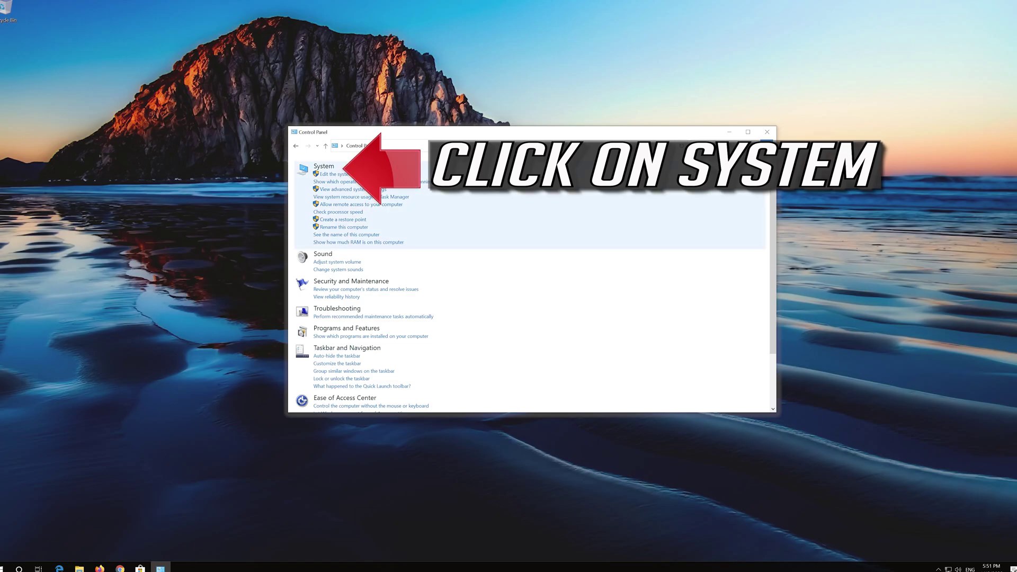
click(323, 168)
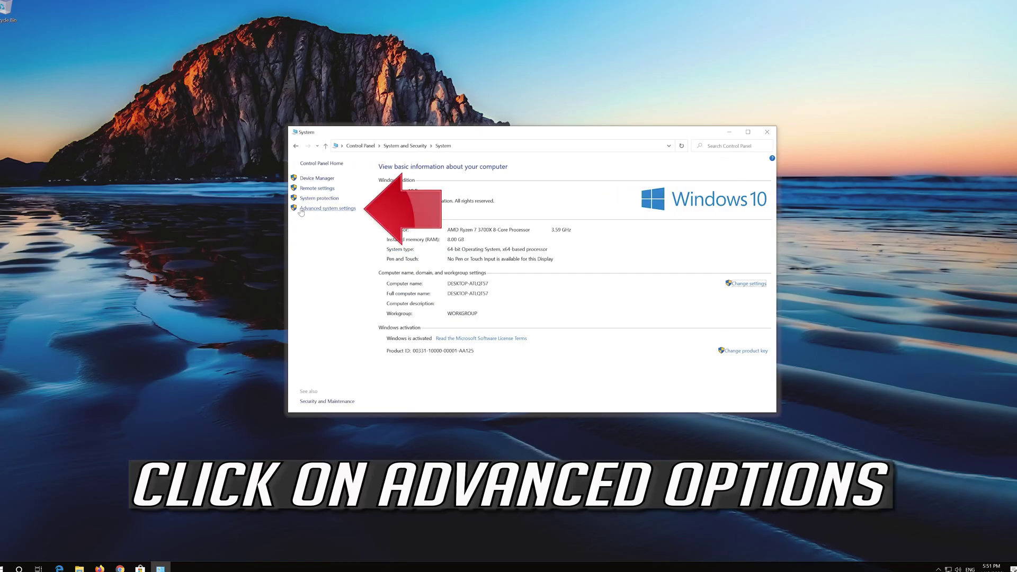
- Open Advanced system settings and drag the System Properties dialog to the right
click(349, 208)
drag(129, 53, 528, 168)
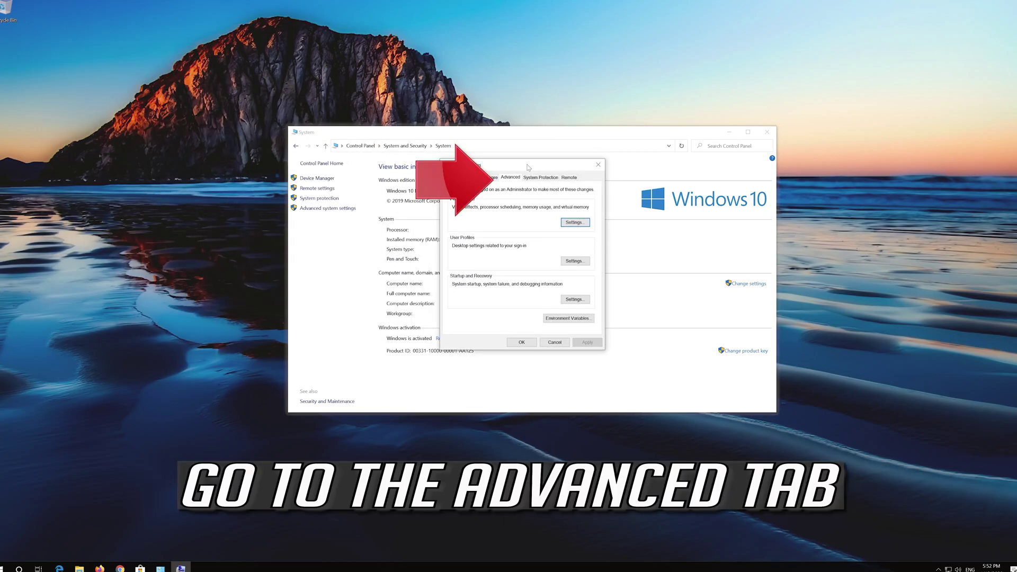
- From Performance Options' Advanced tab, open Virtual Memory and turn off automatic paging file management
click(574, 223)
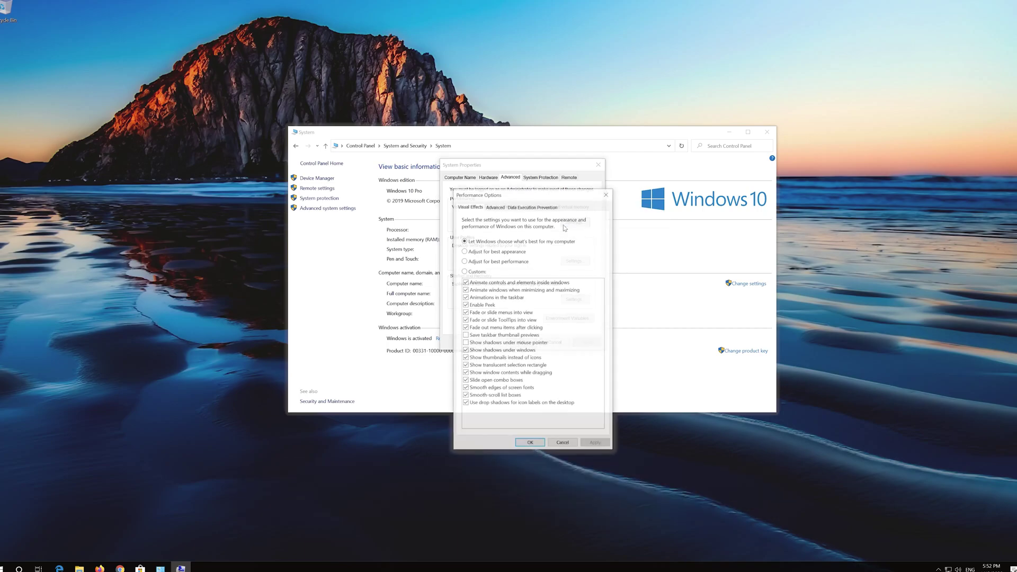
drag(552, 197, 541, 139)
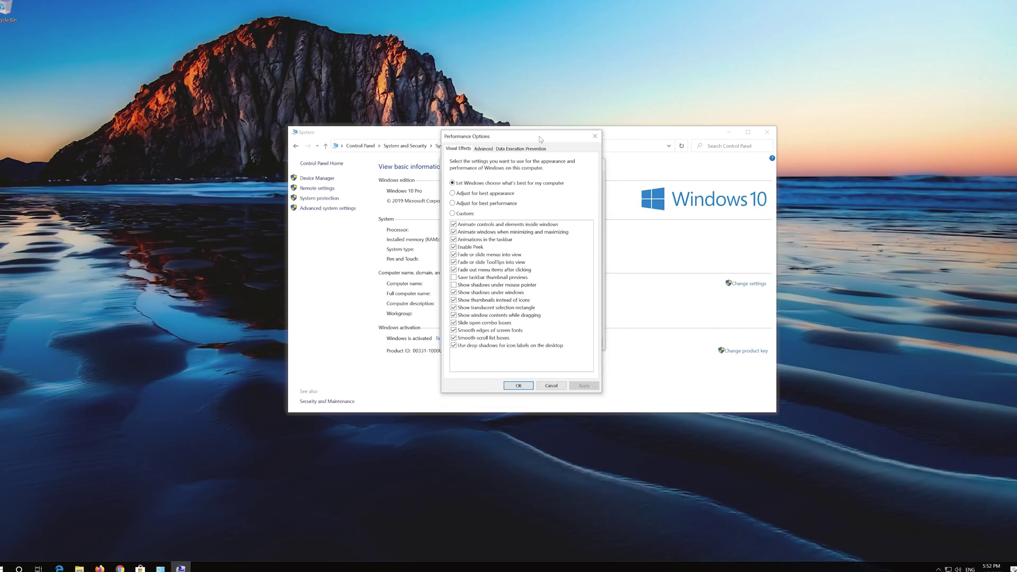
click(484, 149)
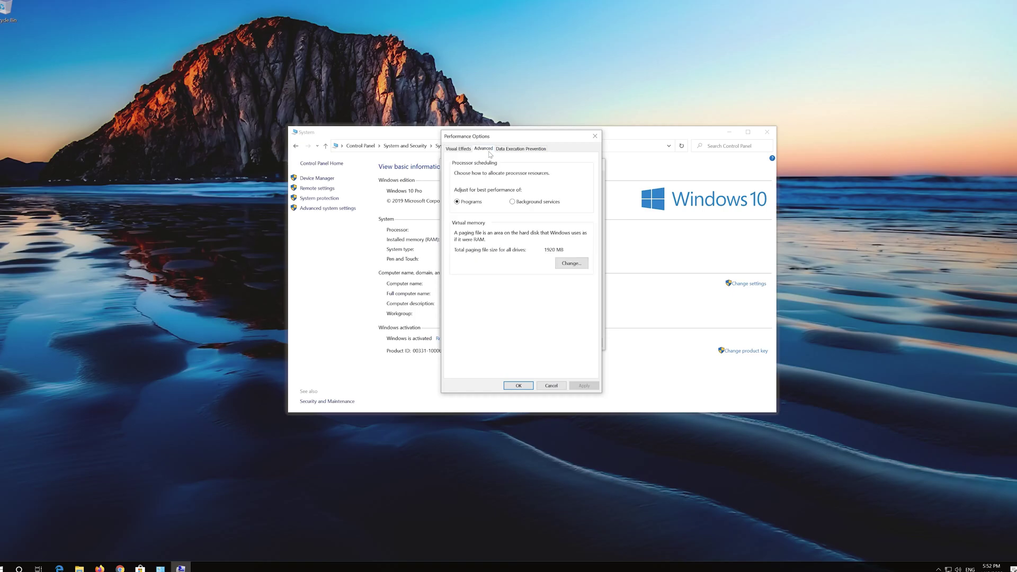
click(559, 268)
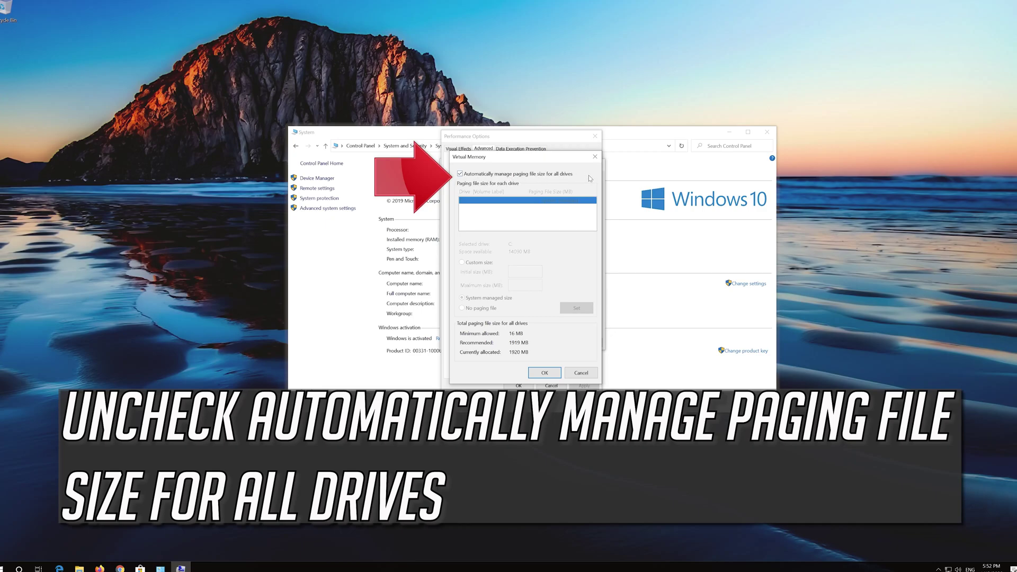
click(460, 174)
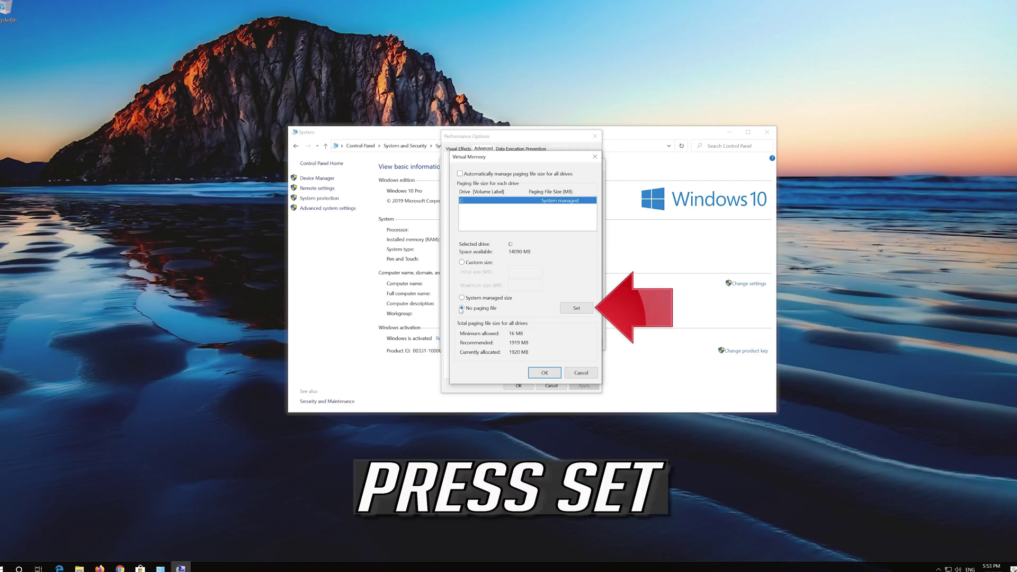
- Set drive C: to No paging file, accept the warning, and save with OK
click(583, 312)
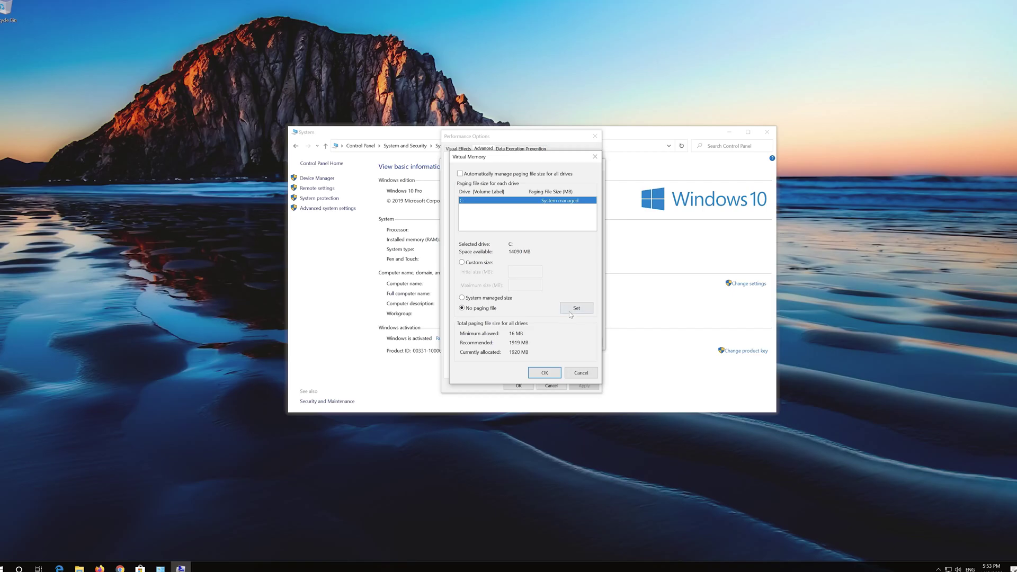
click(569, 312)
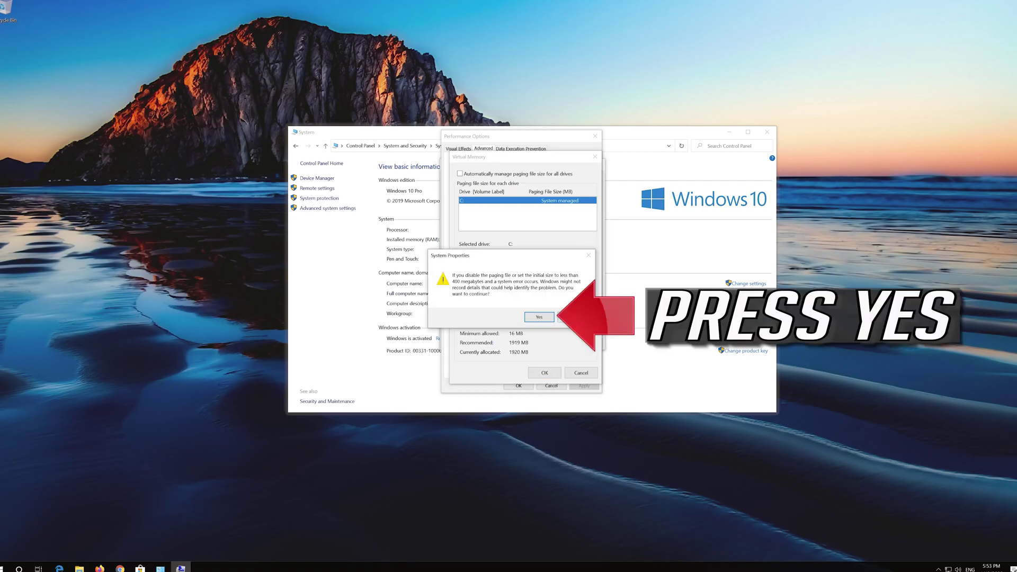
click(527, 321)
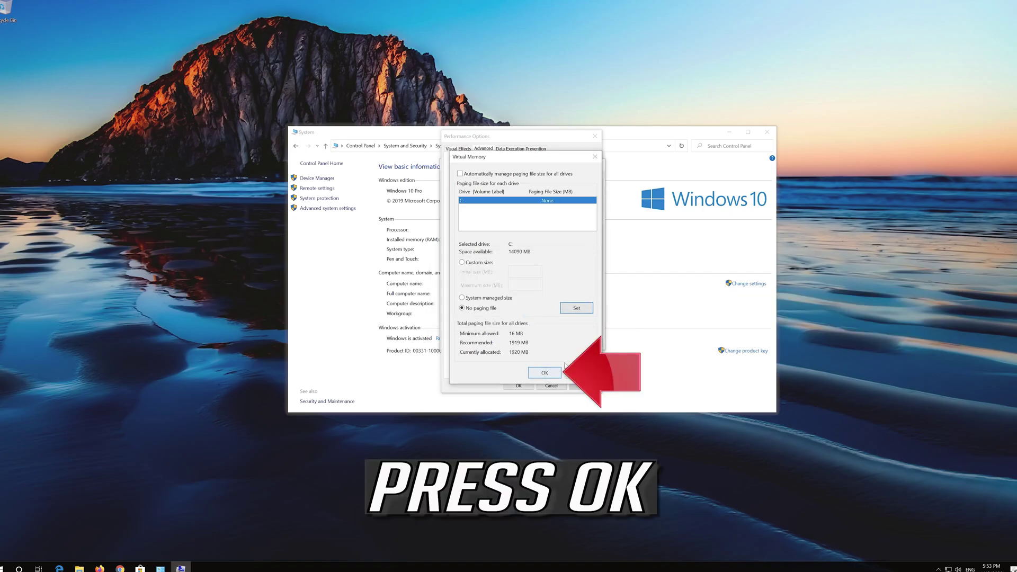
click(538, 373)
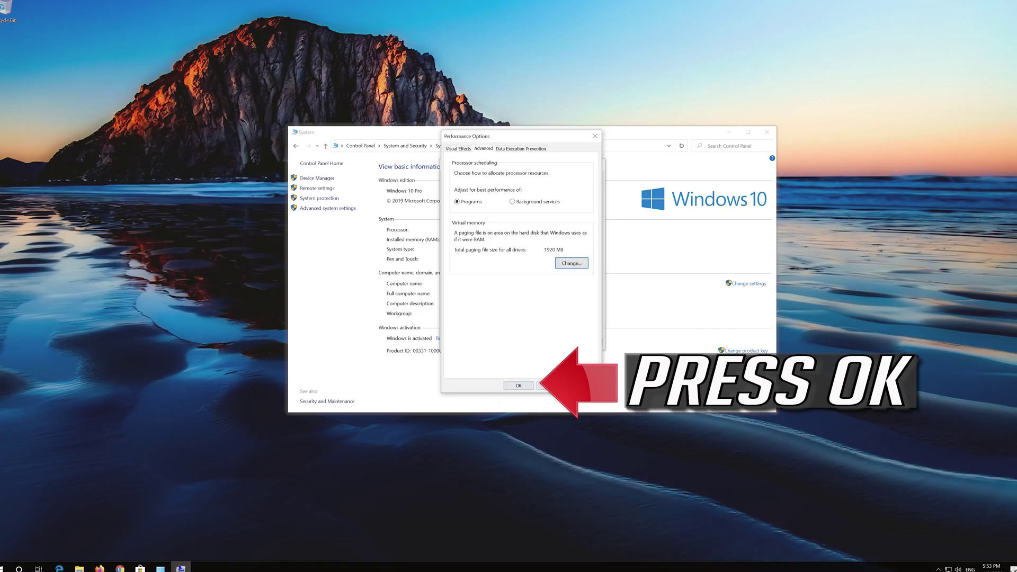
- Confirm Performance Options and System Properties with OK, then close the System window
click(515, 386)
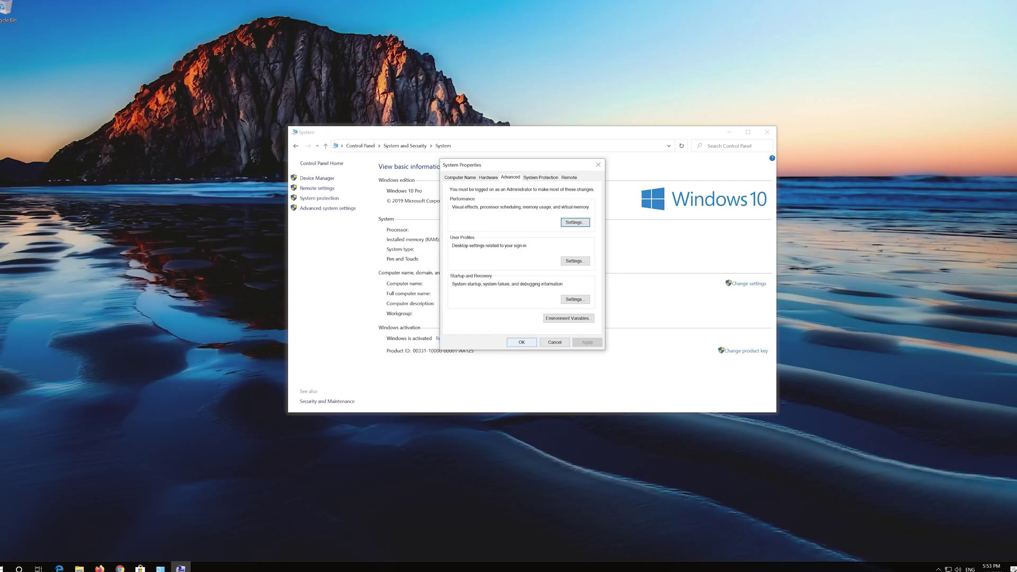
click(518, 343)
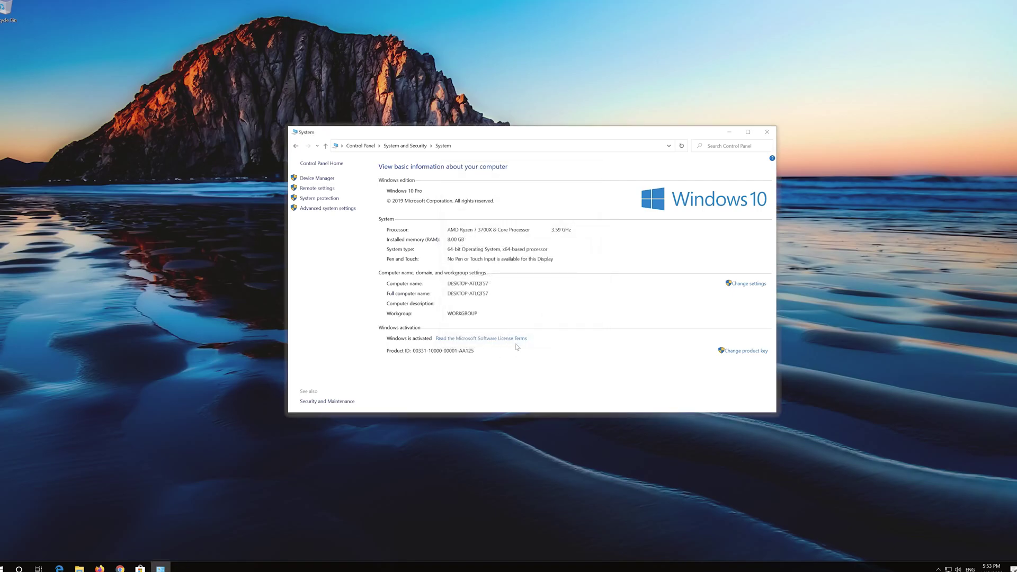
click(766, 134)
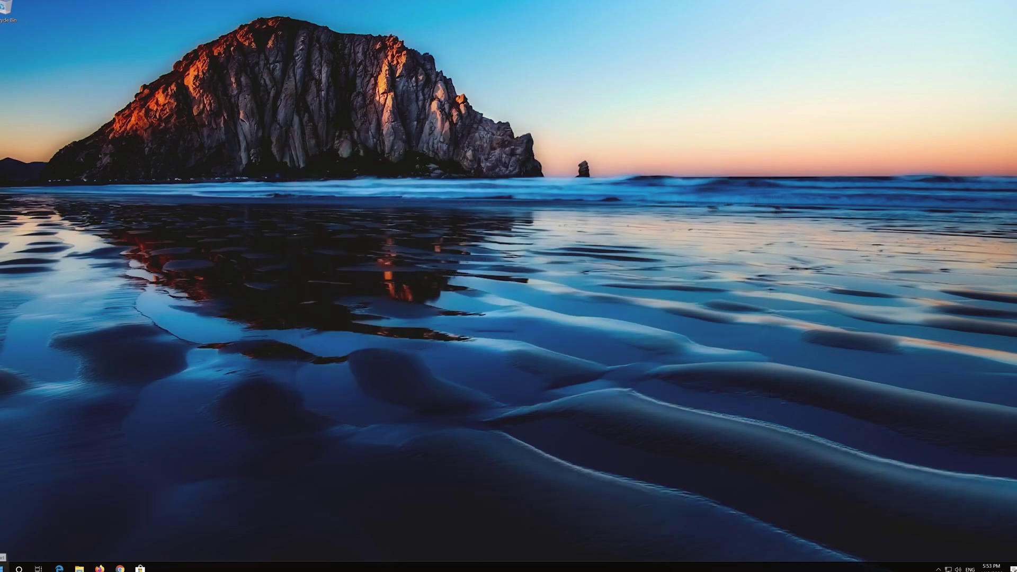
click(4, 567)
- Restart the PC from the Start menu's Power options
click(4, 552)
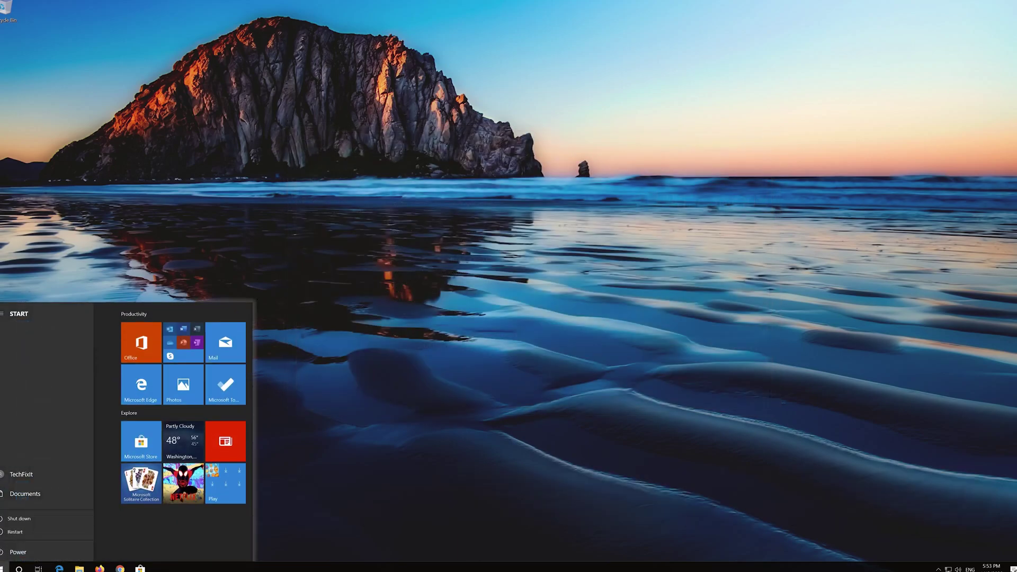
click(5, 536)
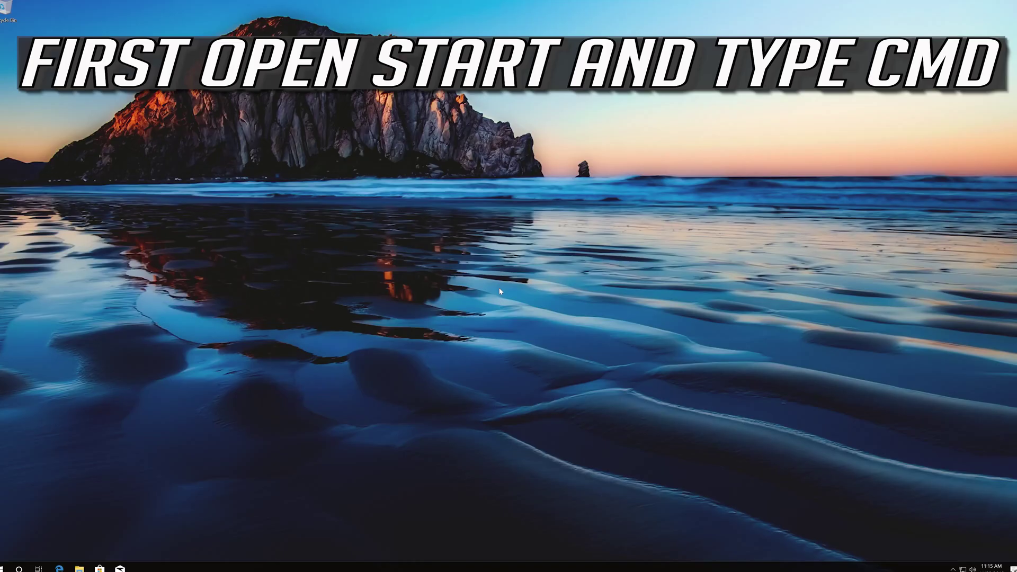
- Search 'cmd' in Start, run Command Prompt as administrator, and approve the UAC prompt
key(super)
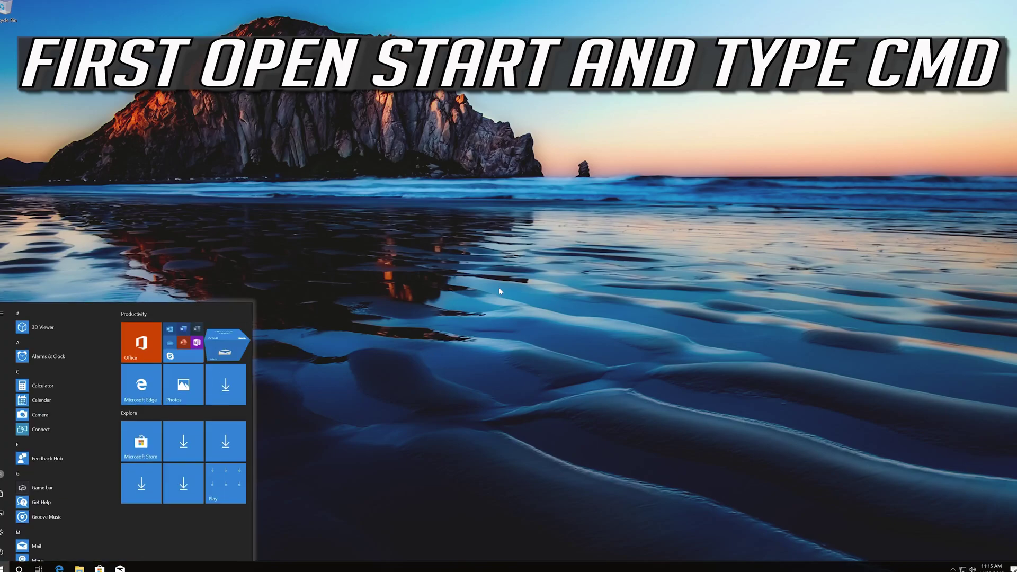
text(cmd)
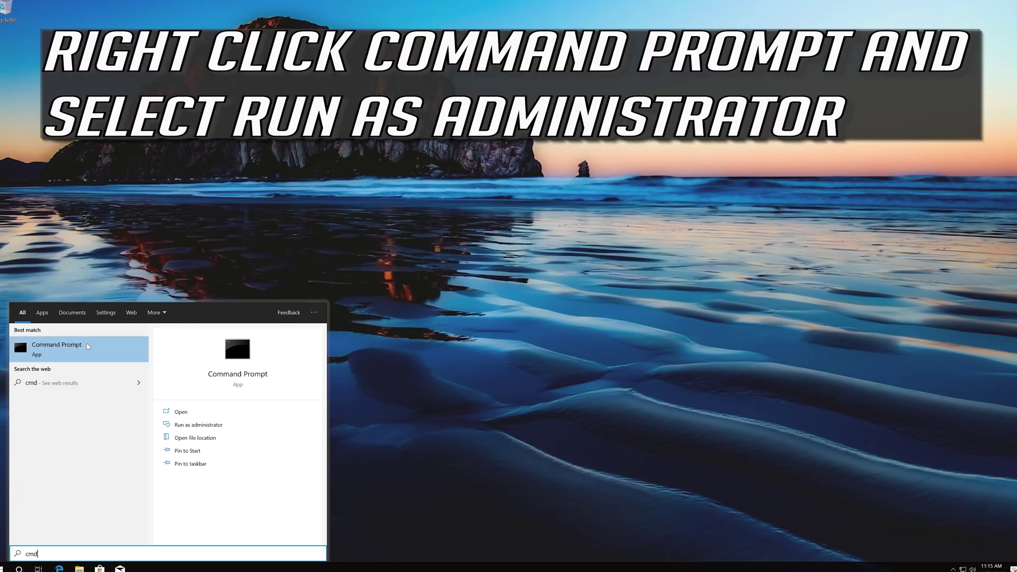
right_click(76, 353)
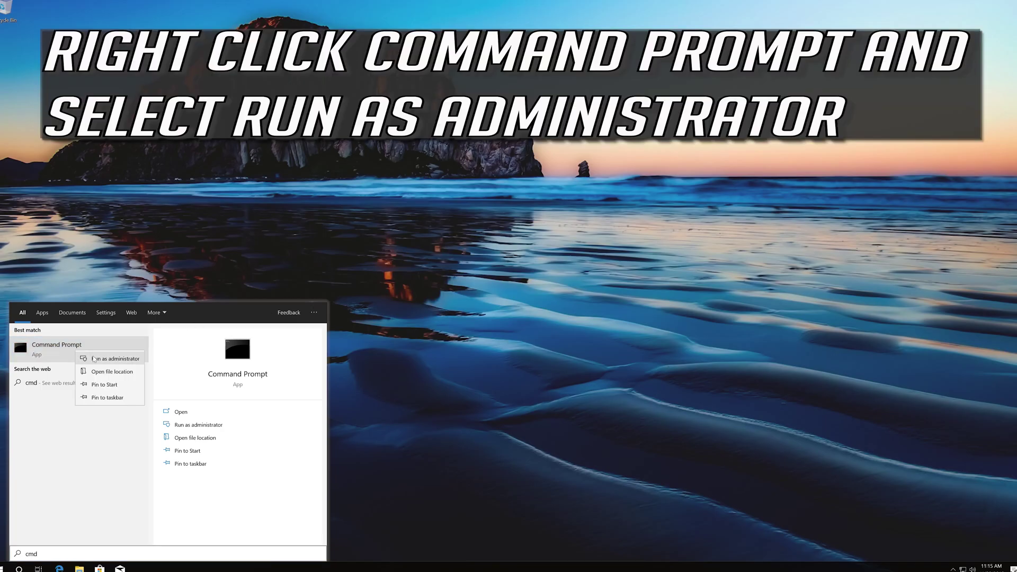
click(117, 356)
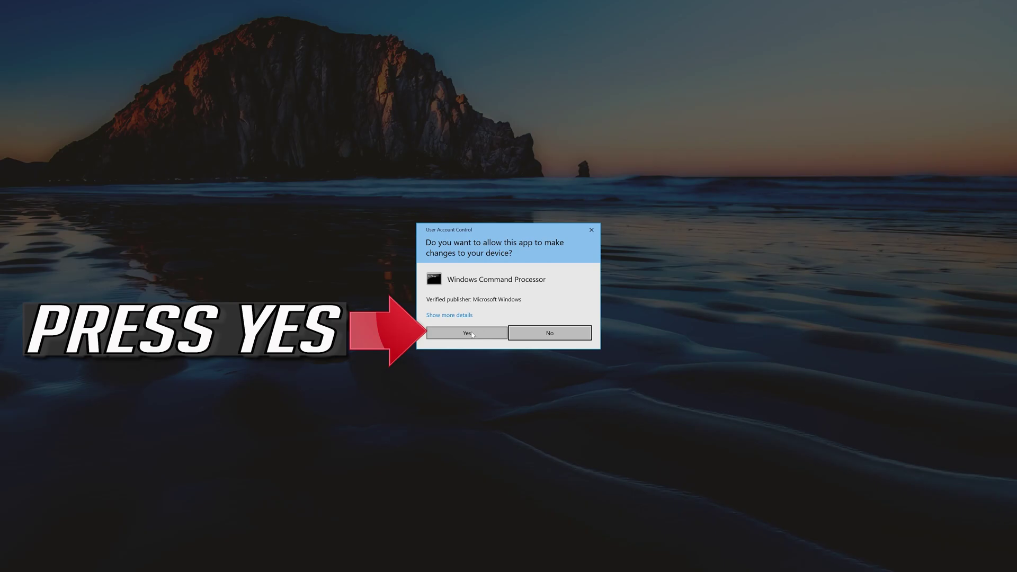
click(485, 336)
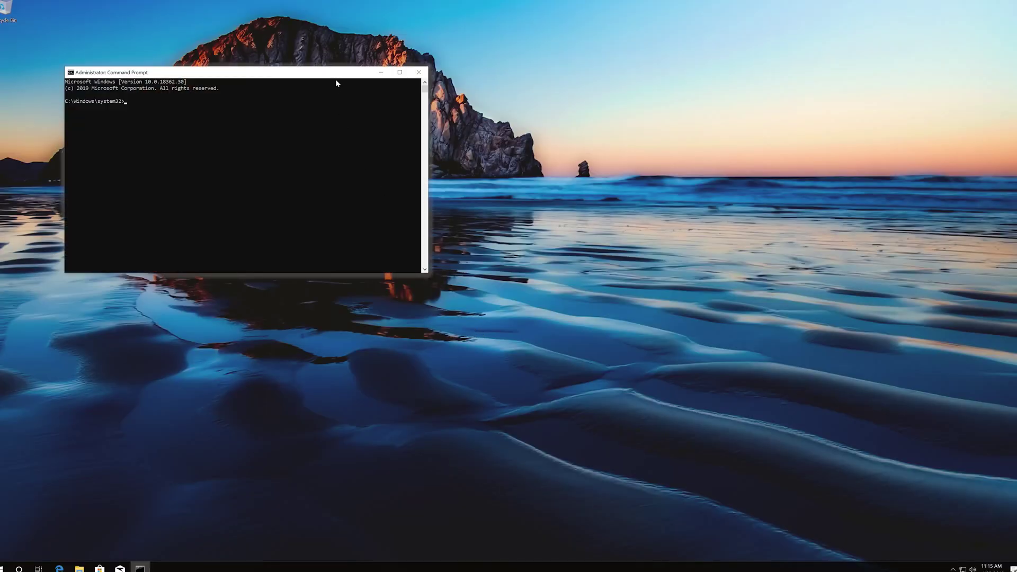
- Run sfc /scannow until verification reaches 100% with no integrity violations, then exit
drag(335, 76, 584, 170)
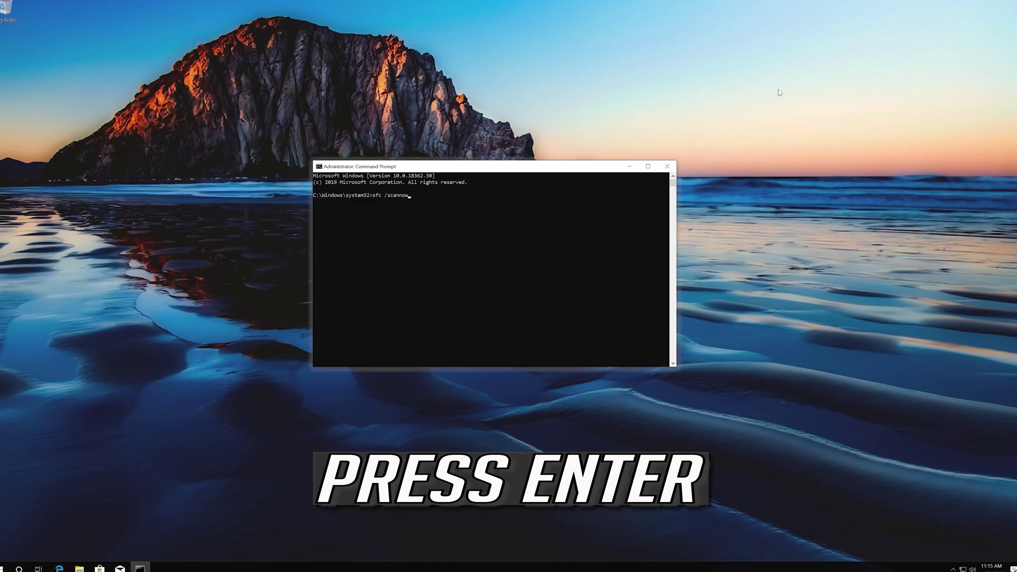
key(Return)
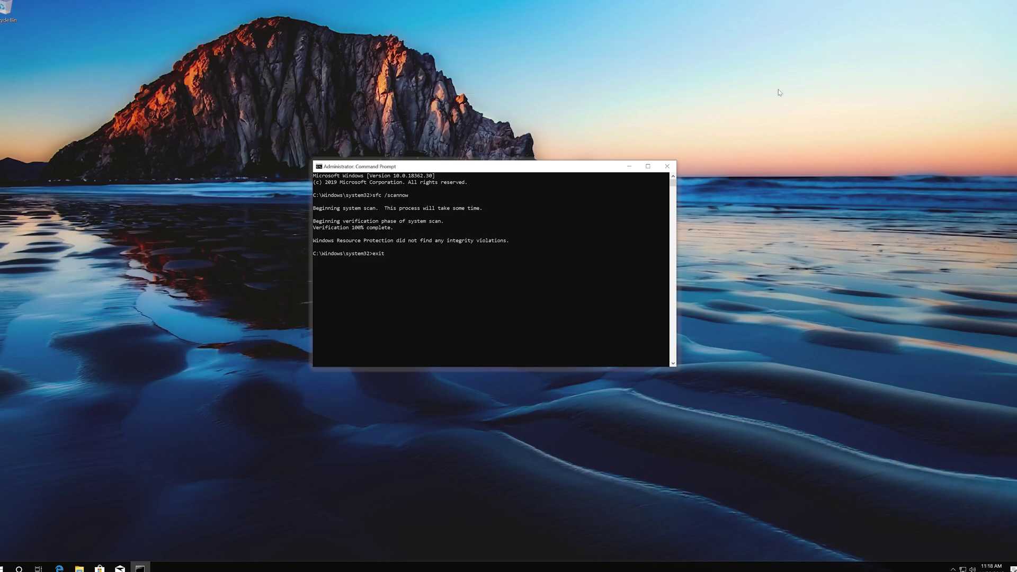
key(Return)
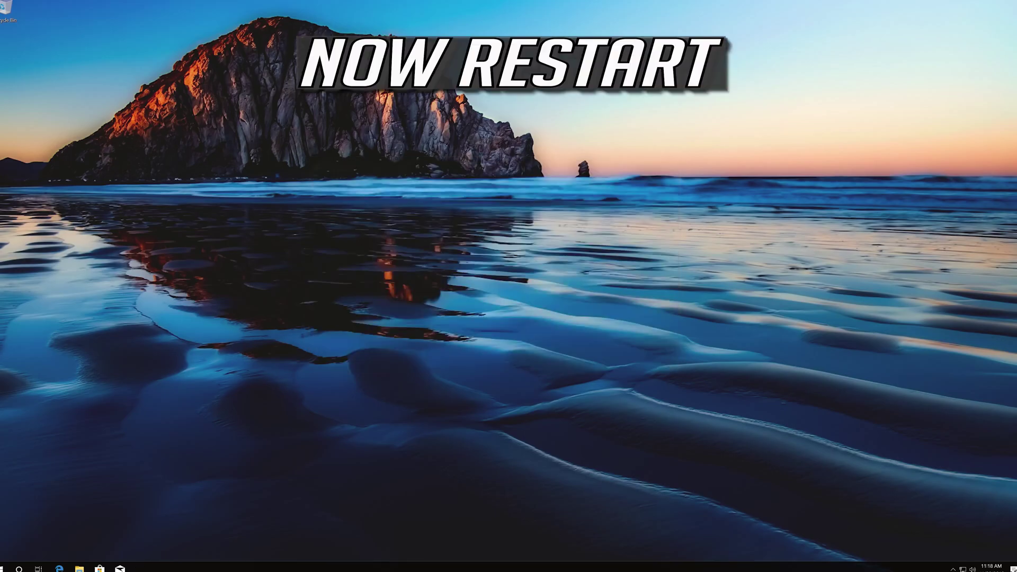
- Restart Windows again through Start > Power > Restart
click(4, 567)
click(2, 553)
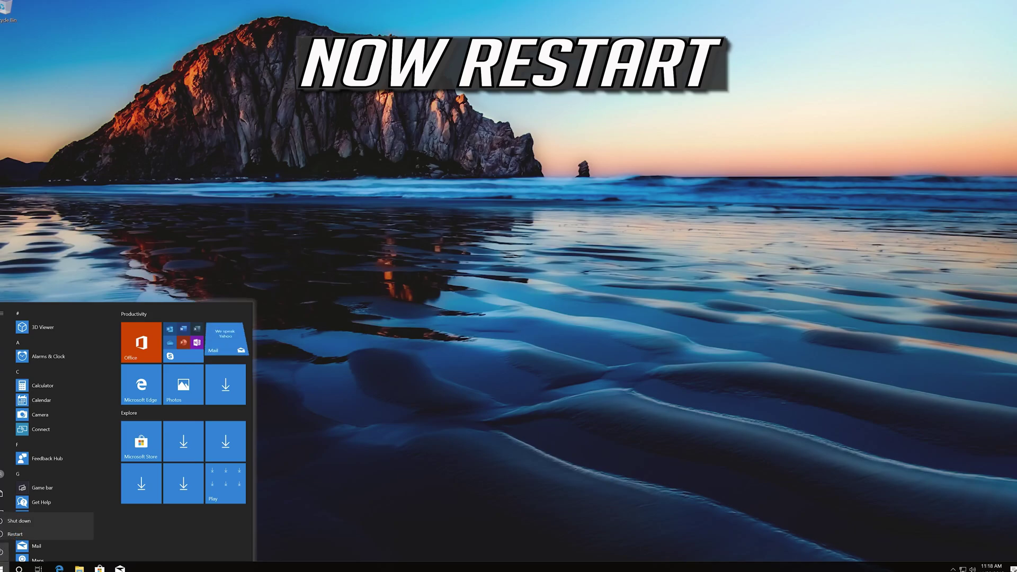
click(12, 531)
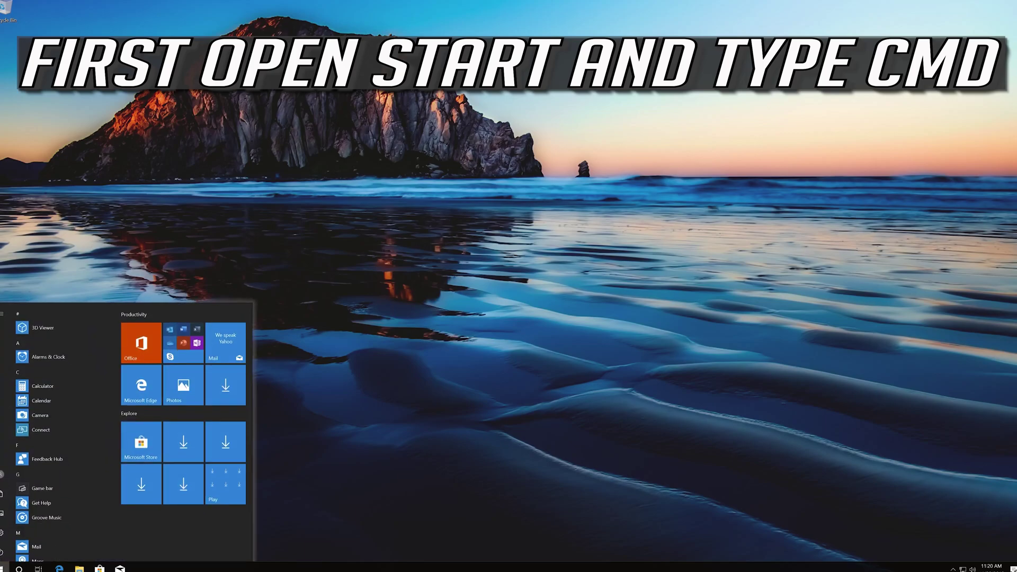
- Search 'cmd', launch Command Prompt as administrator again, and approve the UAC request
text(cmd)
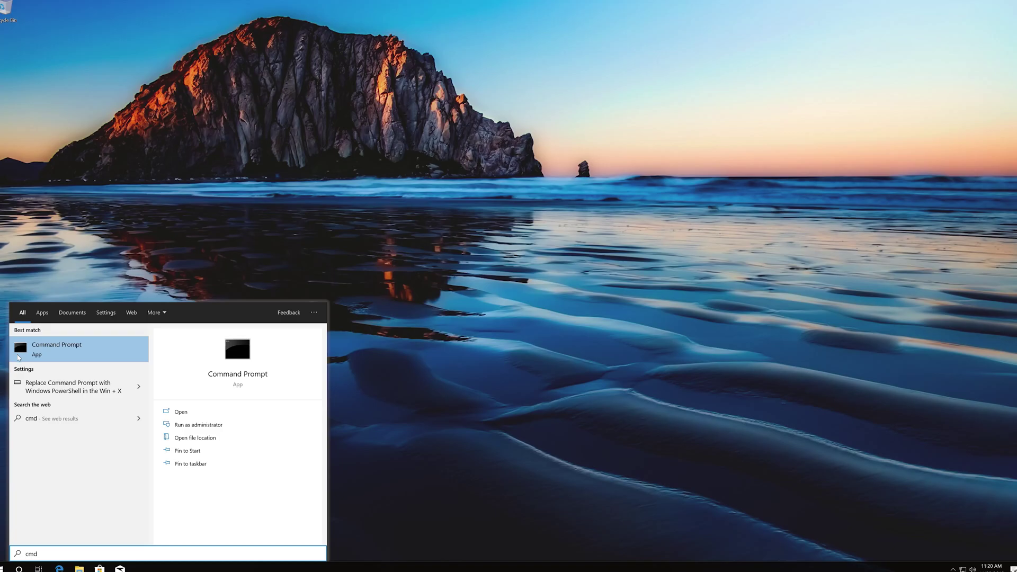
right_click(29, 353)
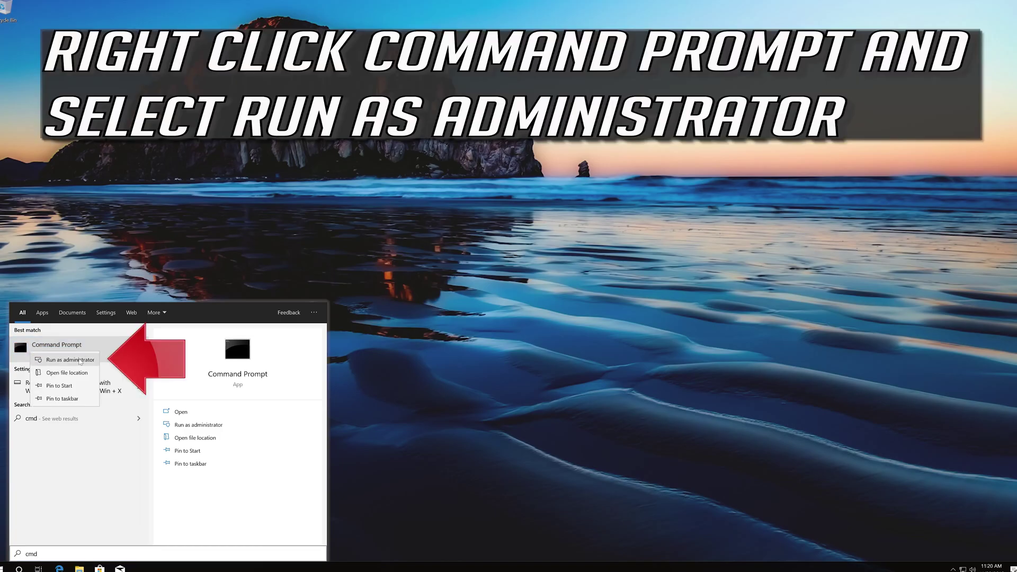
click(78, 360)
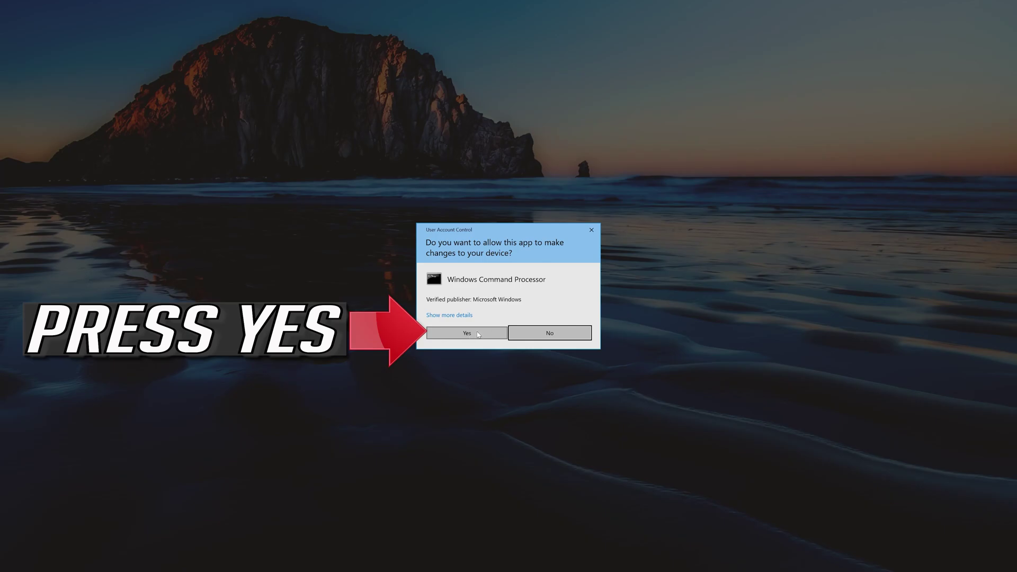
click(478, 334)
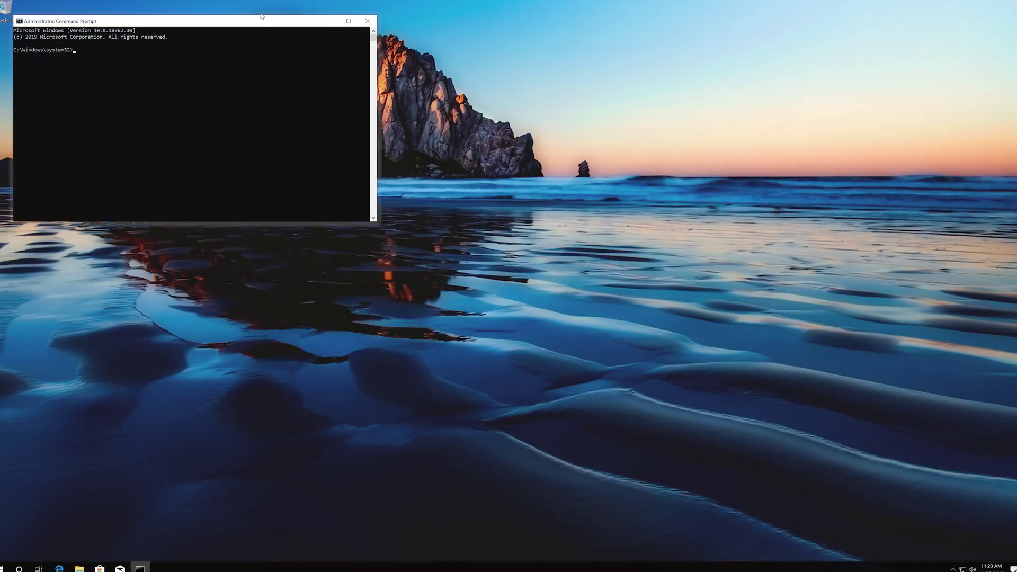
- Run DISM /Online /Cleanup-image /RestoreHealth until it reaches 100%, then close the window with exit
drag(263, 25, 485, 117)
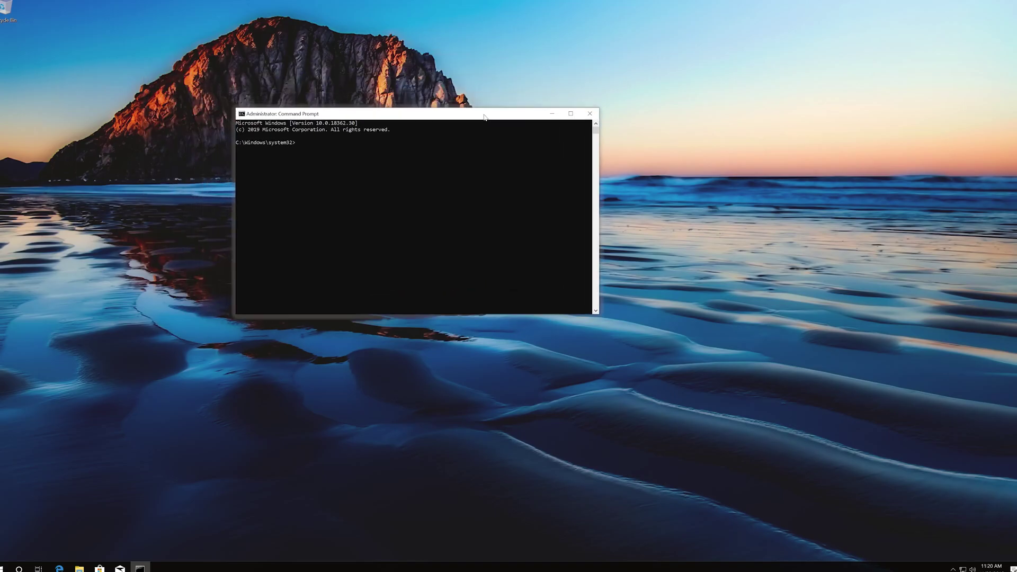
drag(484, 117, 578, 155)
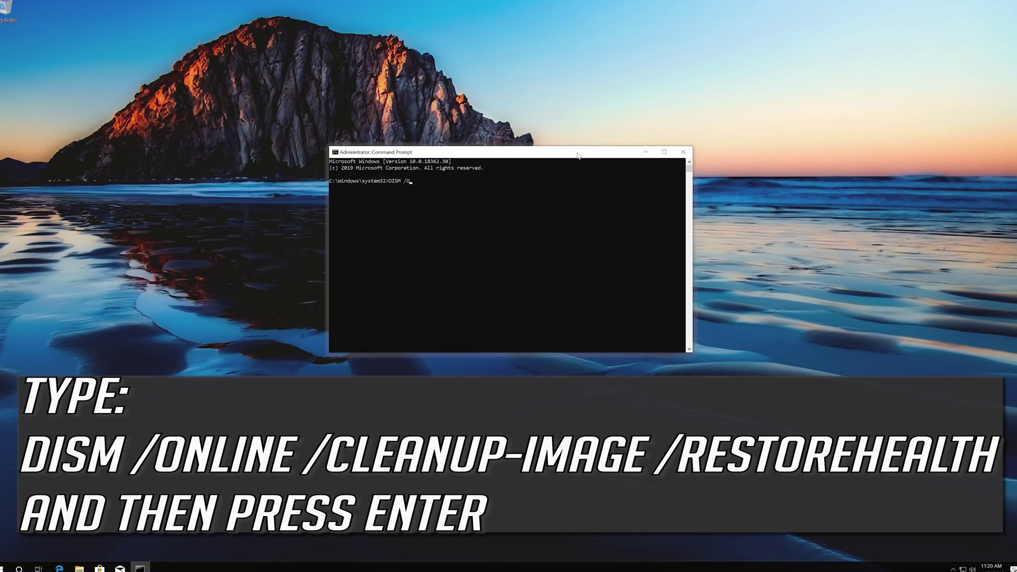
text(nline /)
text(Clea)
text(nup-image)
text(/Res)
text(toreHea)
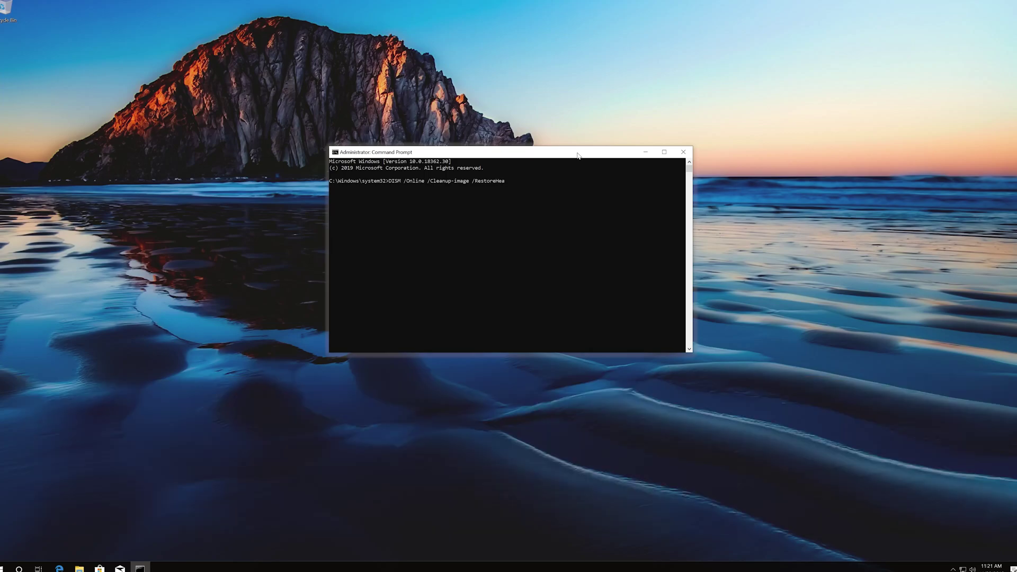
text(lth)
key(Return)
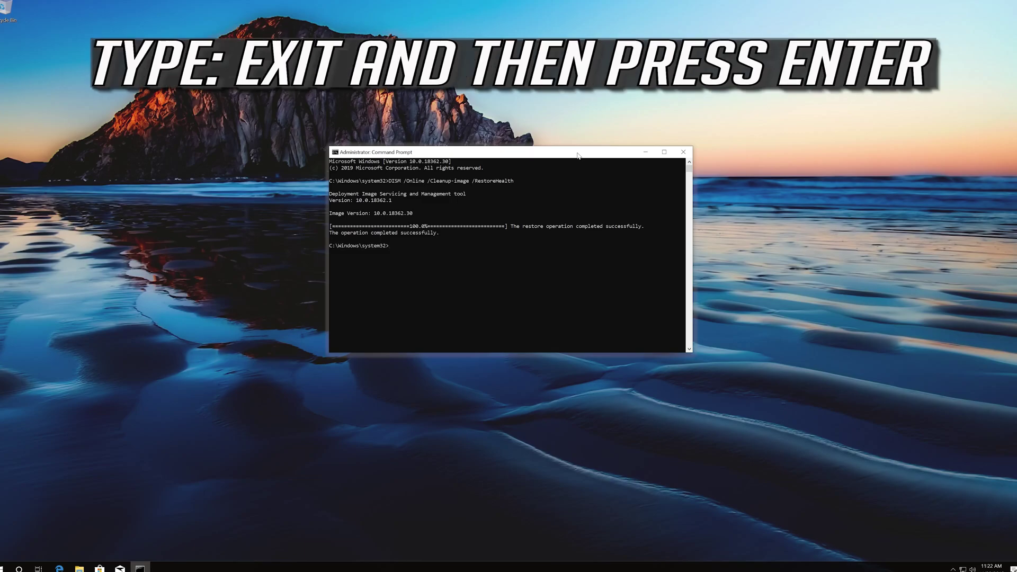
text(exit)
key(Return)
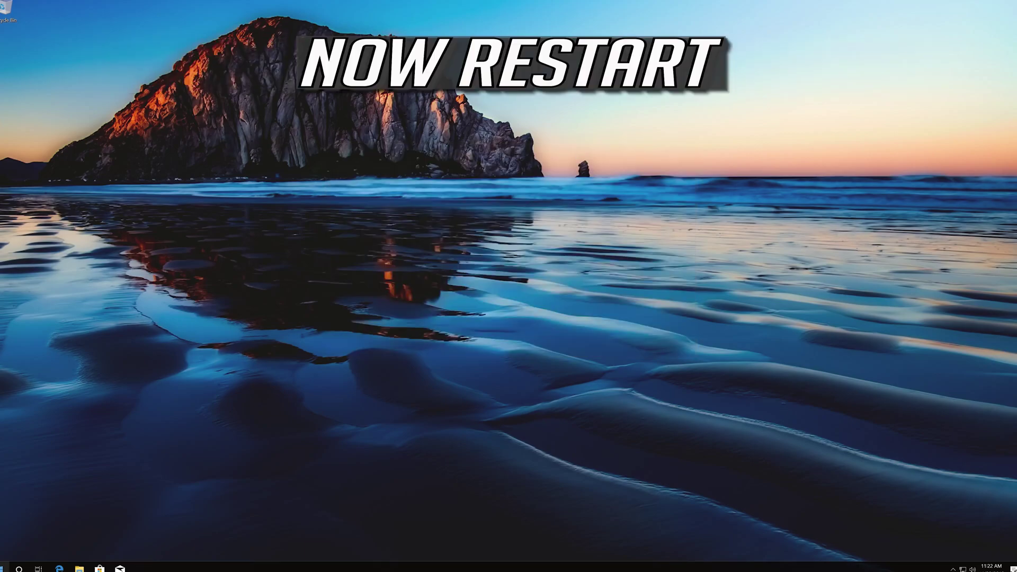
- Choose Restart from the Start menu's Power options to reboot the PC
click(4, 567)
click(3, 551)
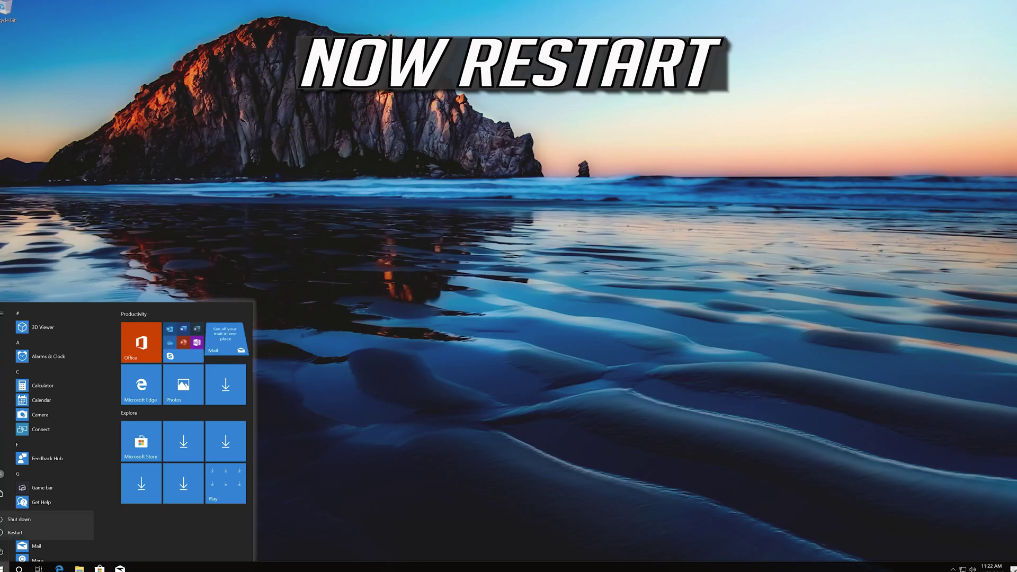
click(16, 532)
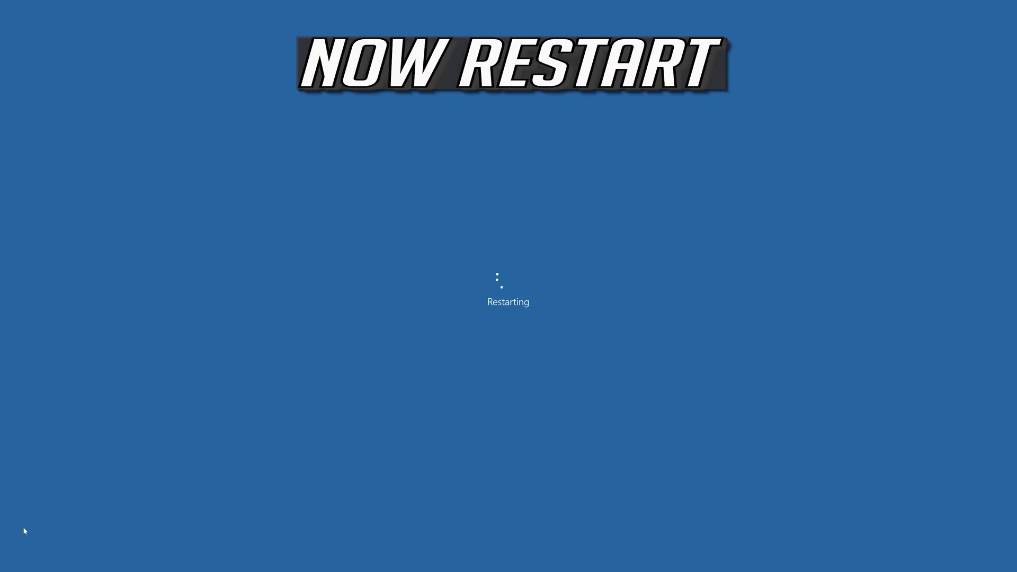